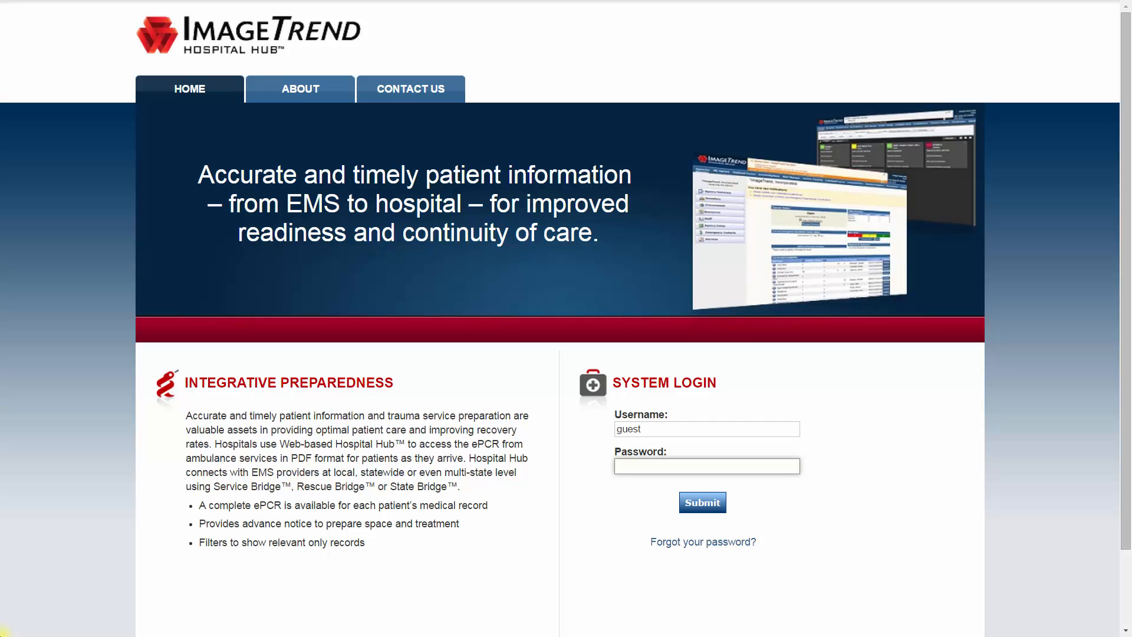
Step: Log in to Hospital Hub as guest with the account password and agree to the privacy statement
type("guest")
type("••")
left_click(703, 507)
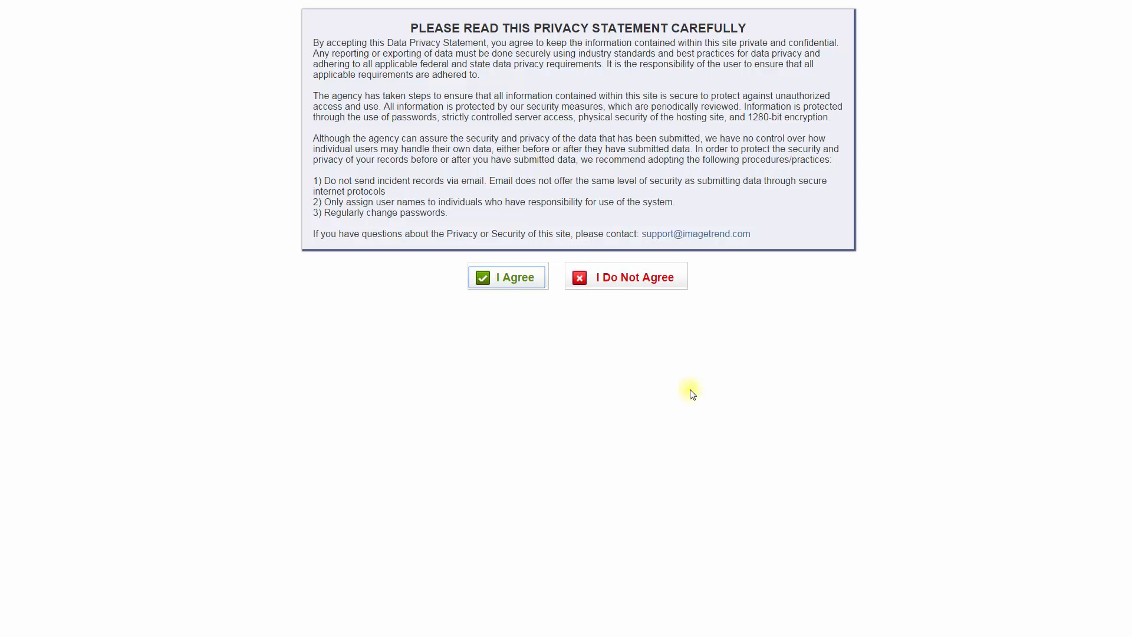
left_click(524, 289)
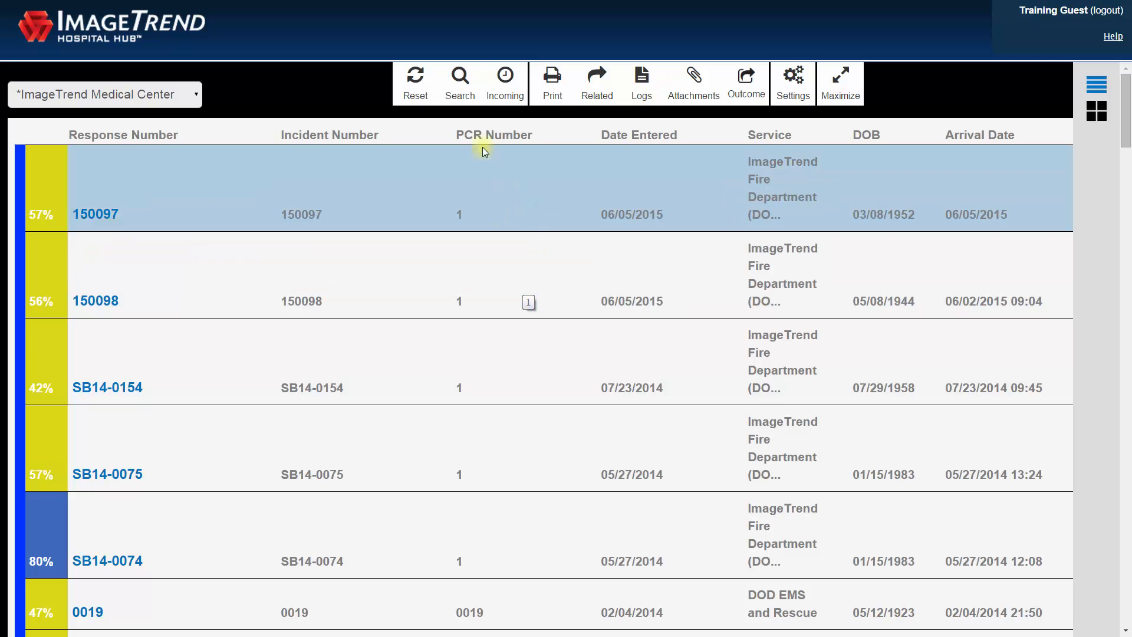
Step: Review the Hospital Run History Search criteria, including the available service names, and close the search form without searching
left_click(475, 99)
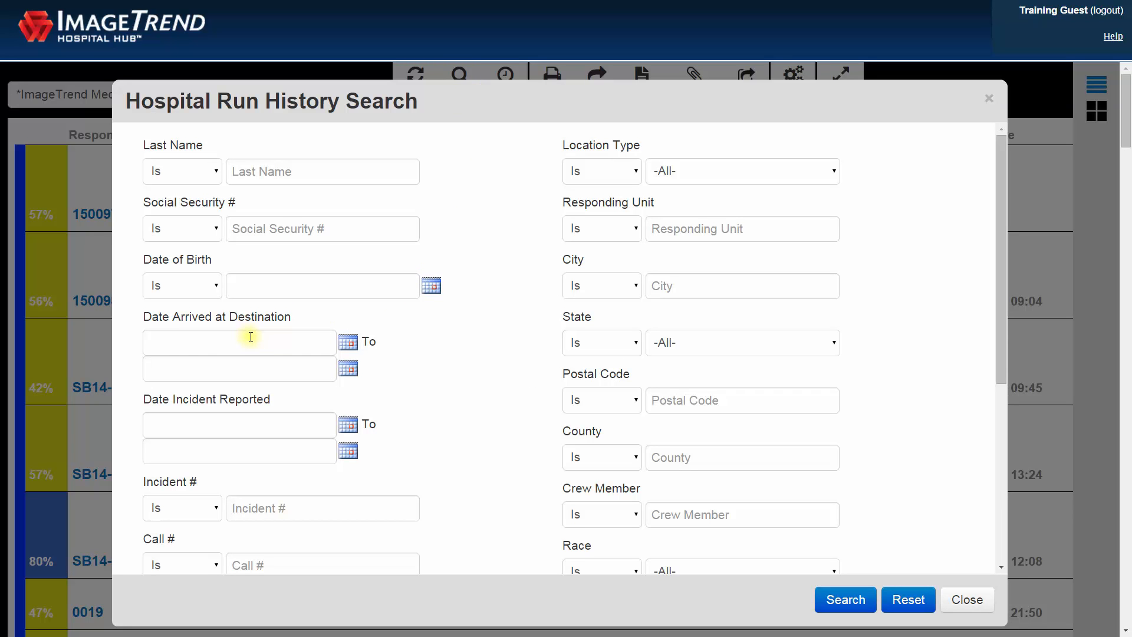
scroll(254, 335, "down", 5)
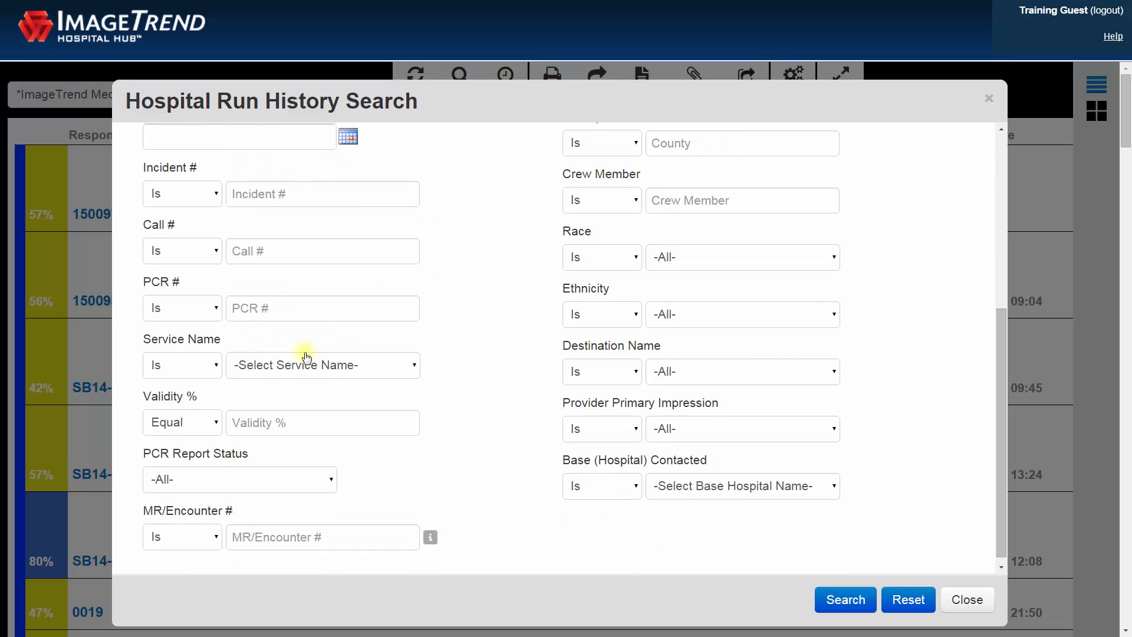
left_click(366, 371)
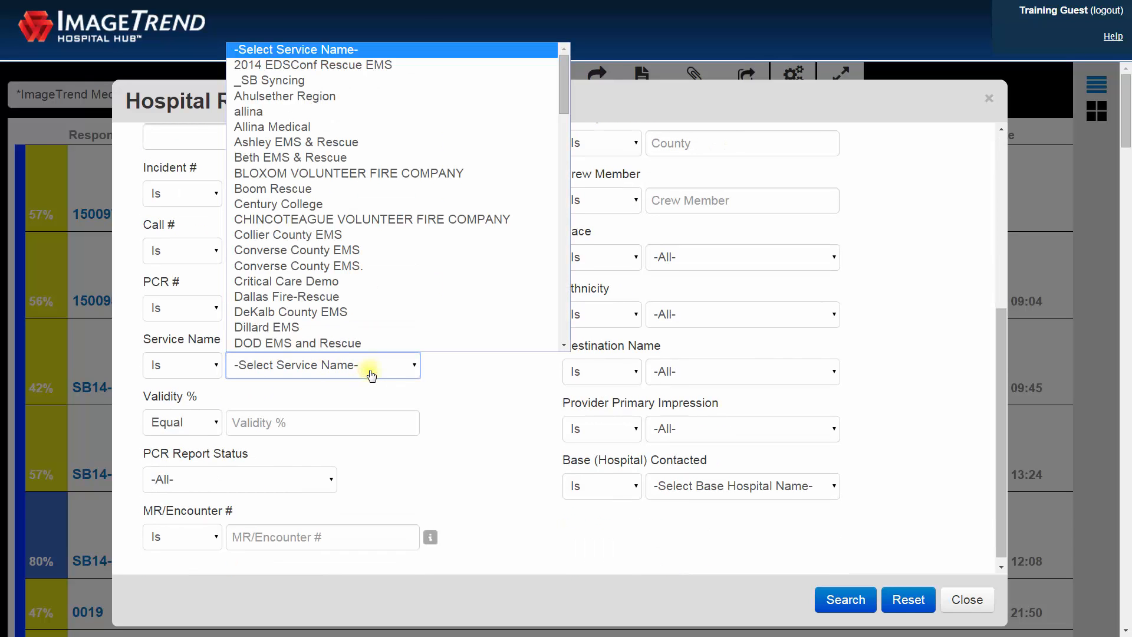
left_click(366, 366)
left_click(480, 392)
scroll(481, 392, "up", 5)
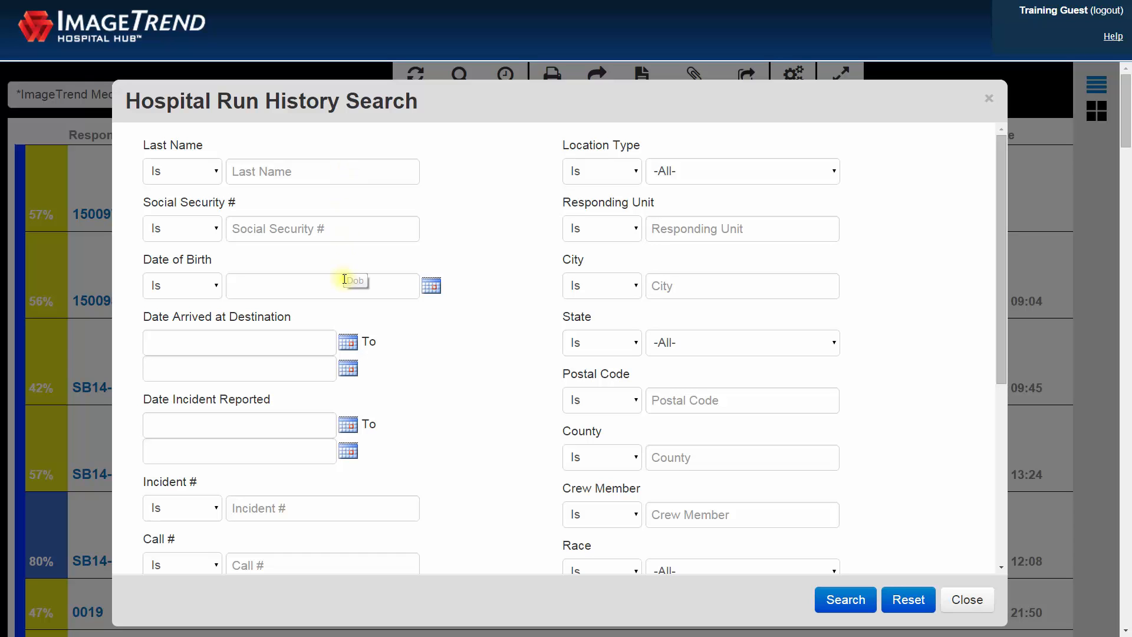
left_click(958, 606)
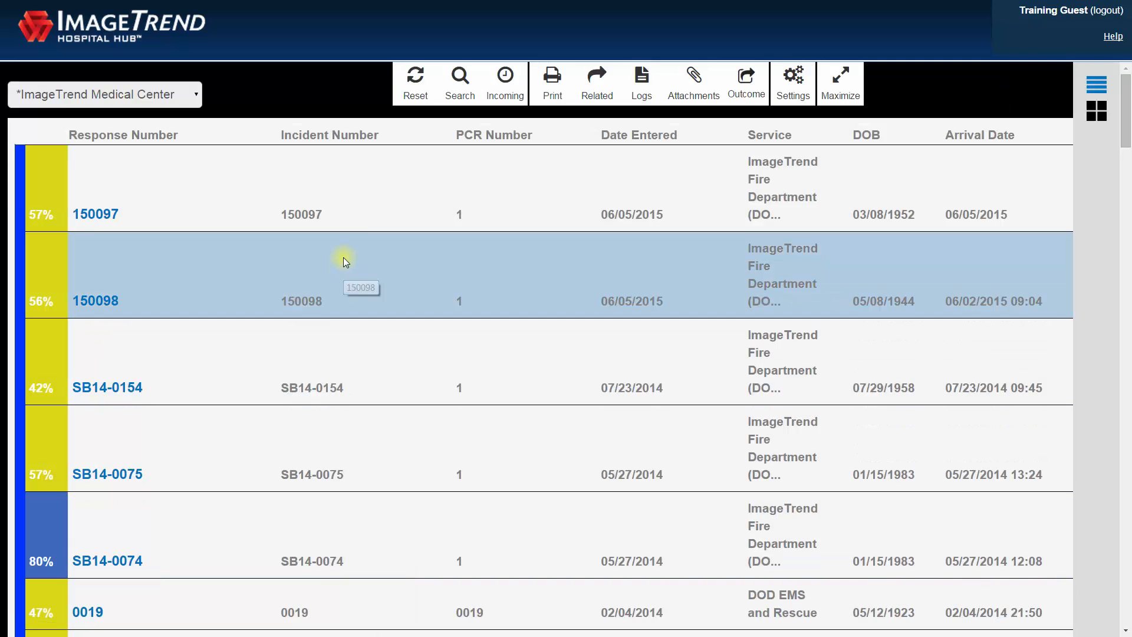
Step: View the incoming patients list, and return to the full record list by running a run history search without criteria
left_click(503, 95)
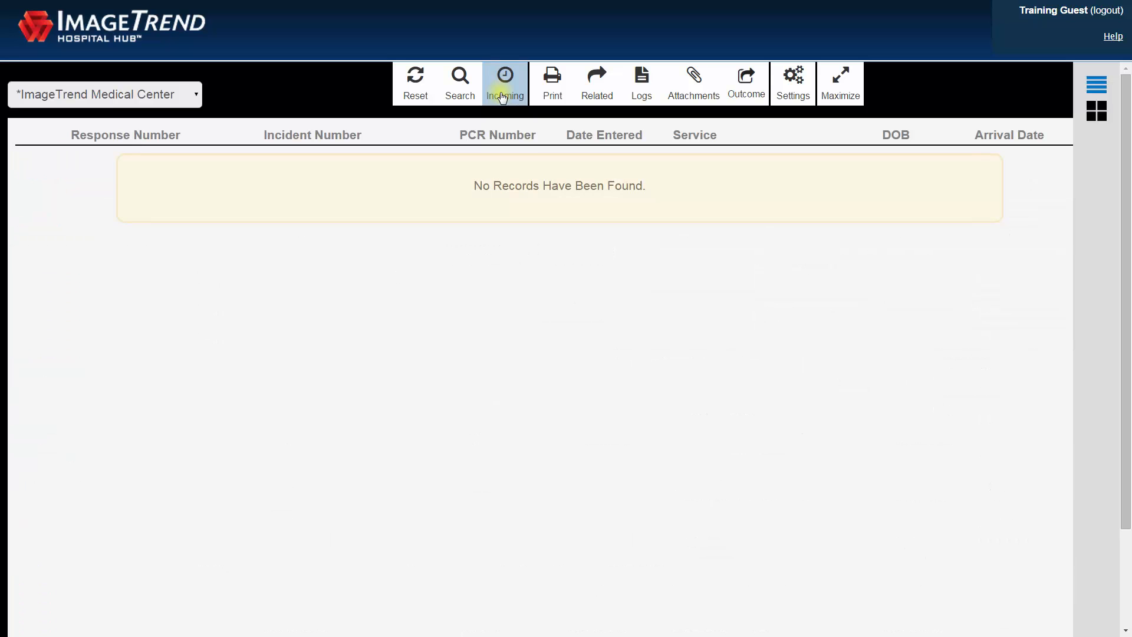
left_click(466, 90)
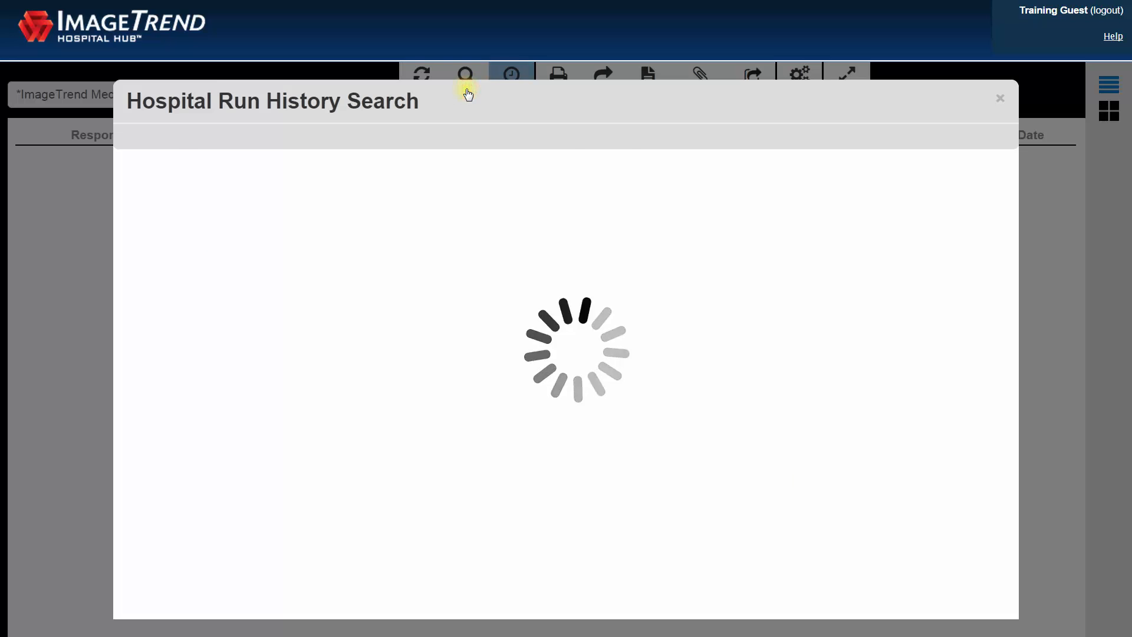
left_click(857, 600)
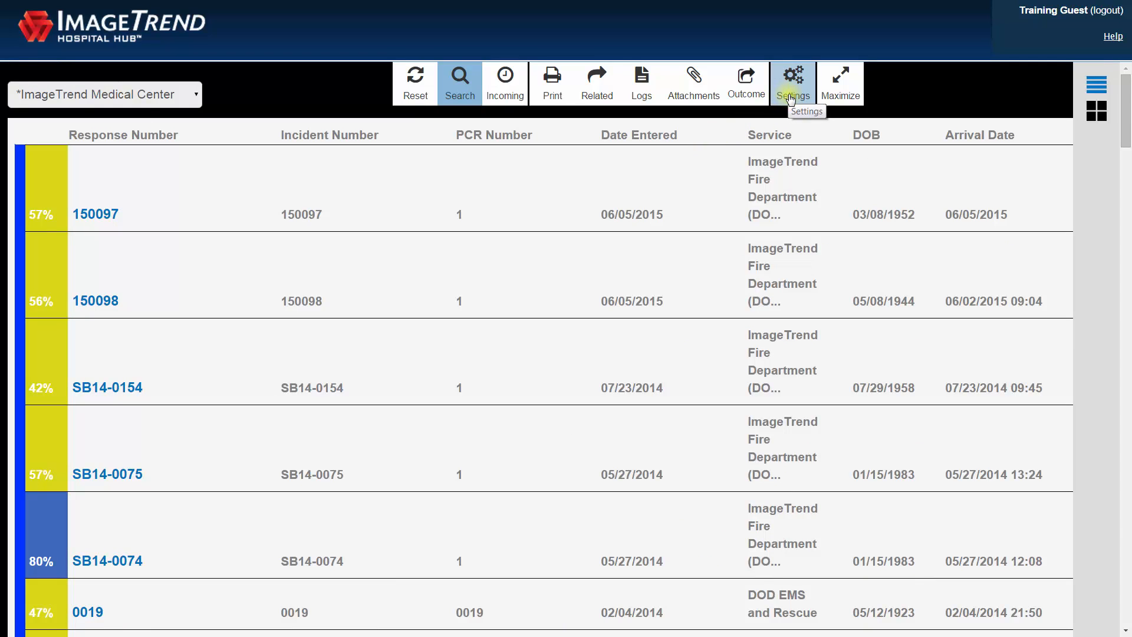
Step: Open the dashboard settings and remove PCR Number from the selected search display columns
left_click(792, 99)
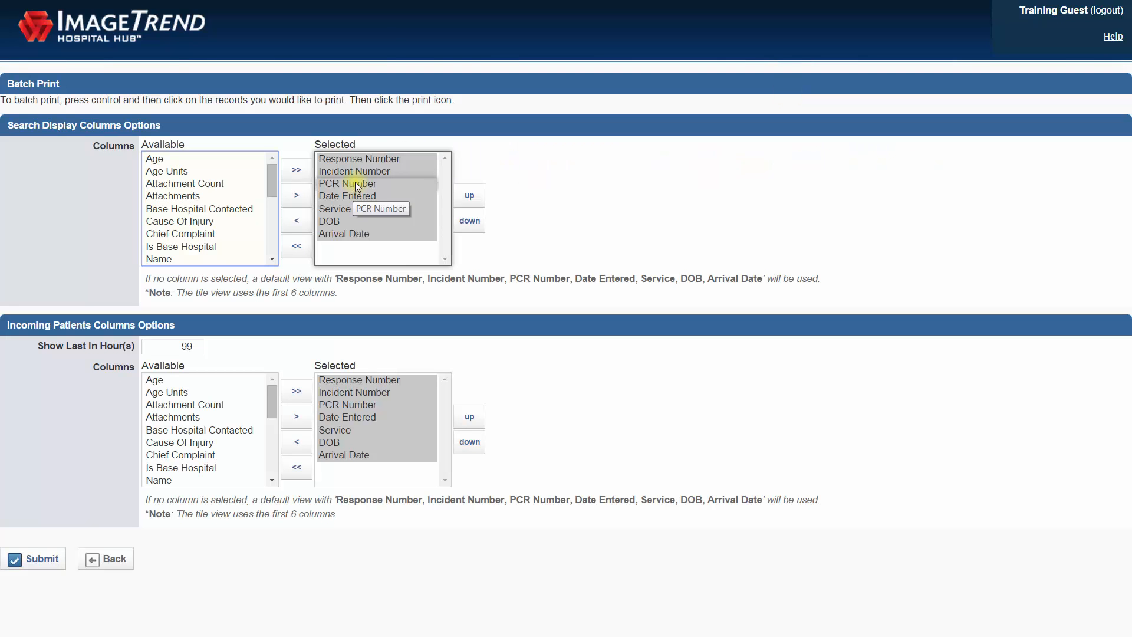
left_click(357, 185)
left_click(303, 220)
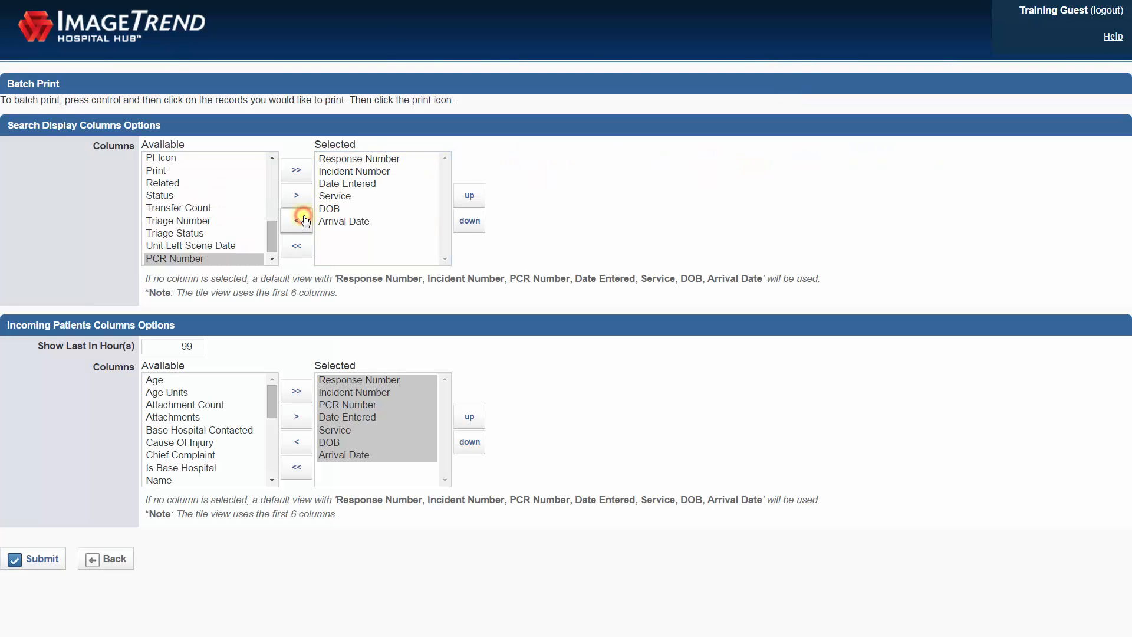
Step: Add Name to the search display columns, place it directly above Service, and submit the settings
left_click_drag(273, 226, 281, 153)
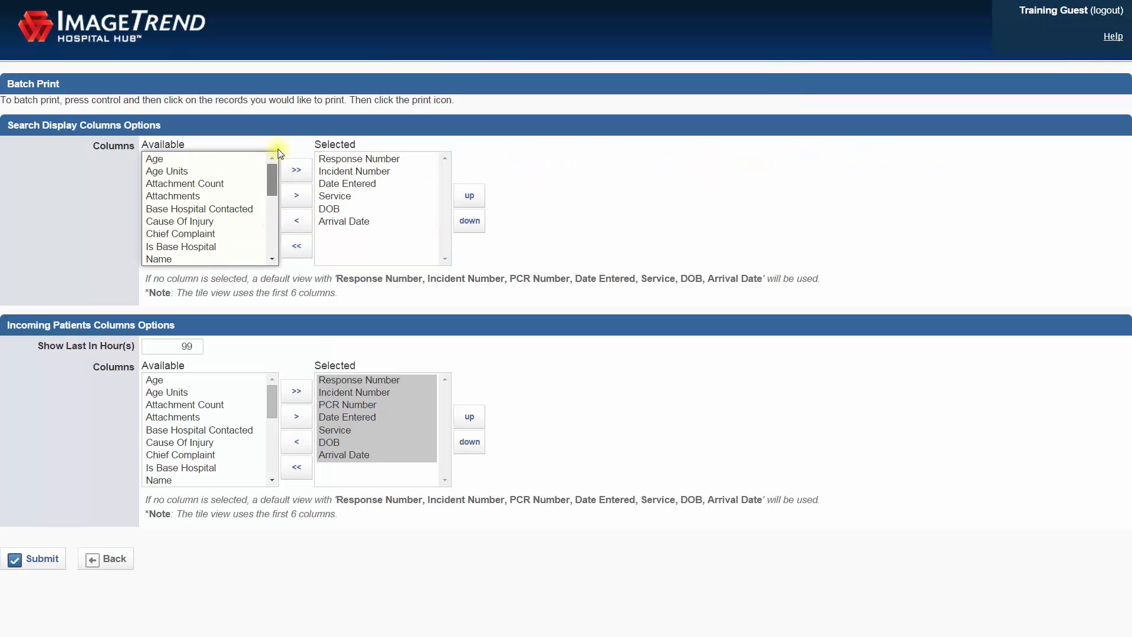
left_click(207, 259)
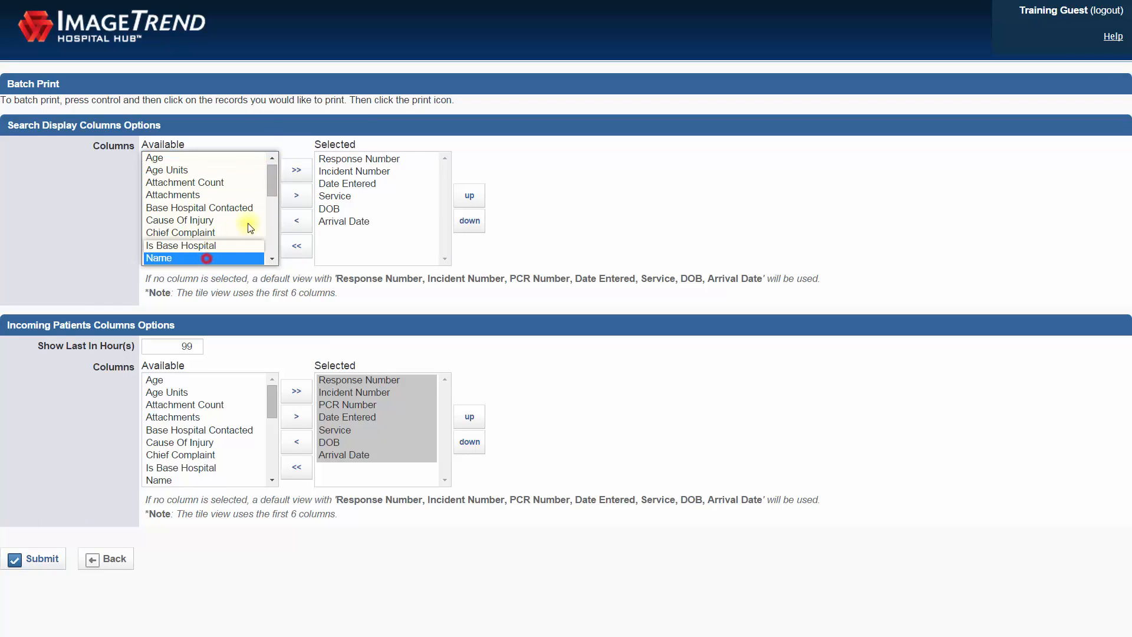
left_click(294, 197)
left_click(469, 199)
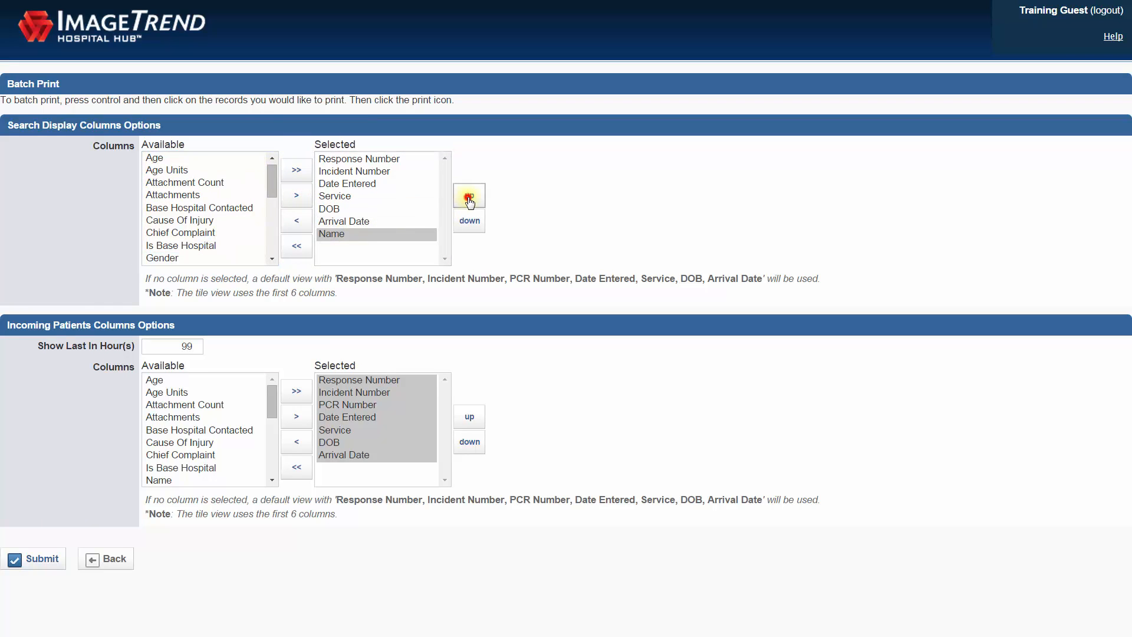
left_click(469, 199)
left_click(469, 199)
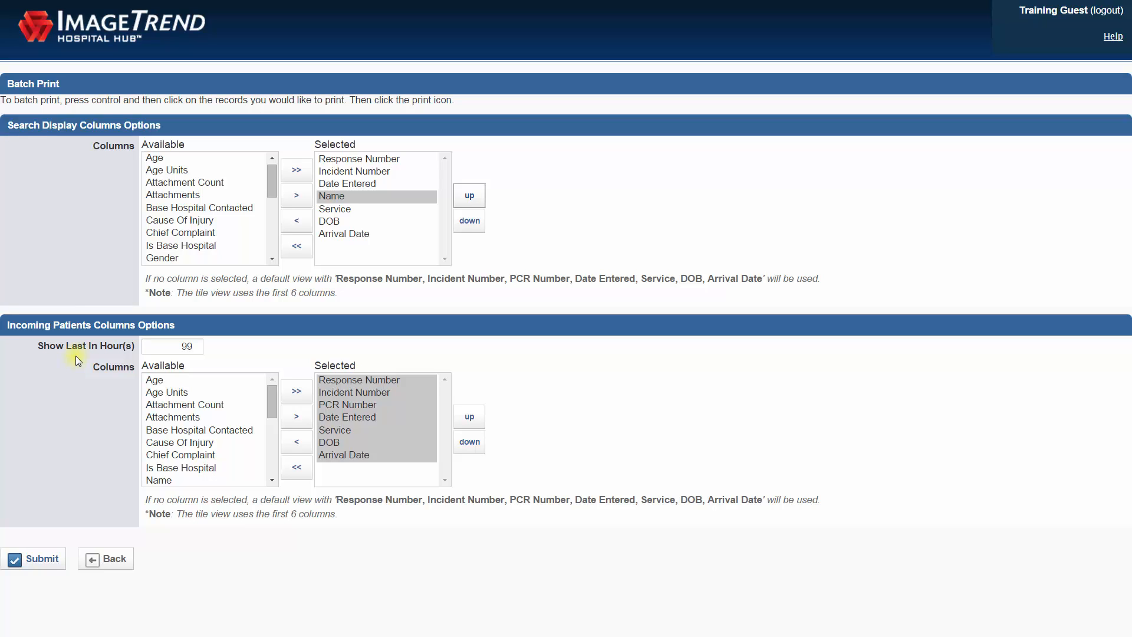
left_click(61, 564)
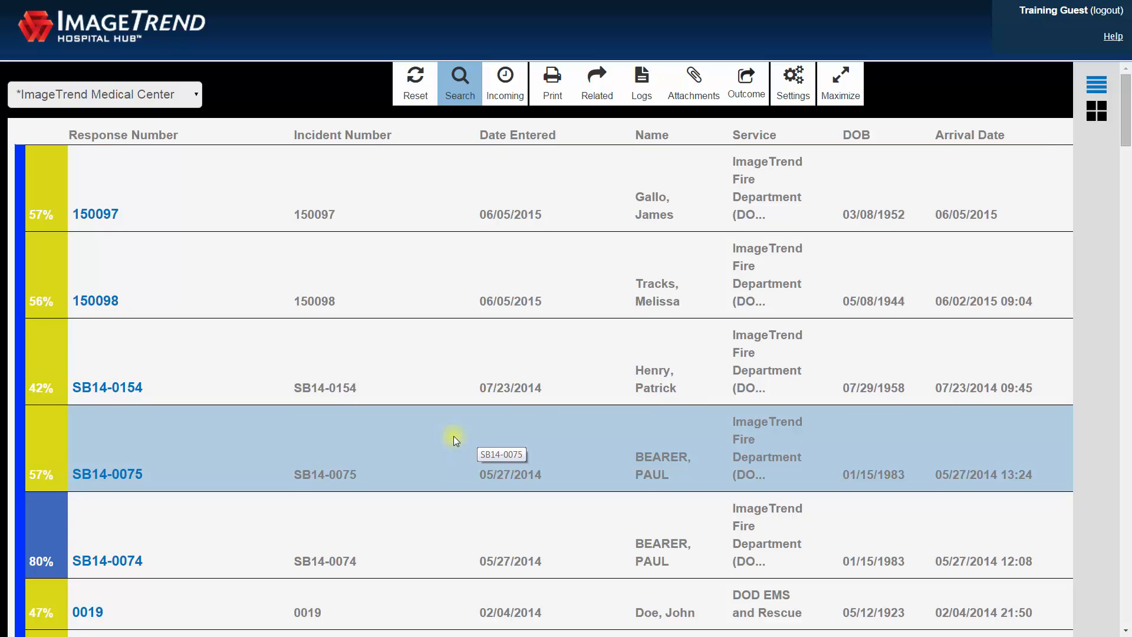
Step: View the printable Prehospital Care Report for the fourth incident in the list and close it
left_click(454, 436)
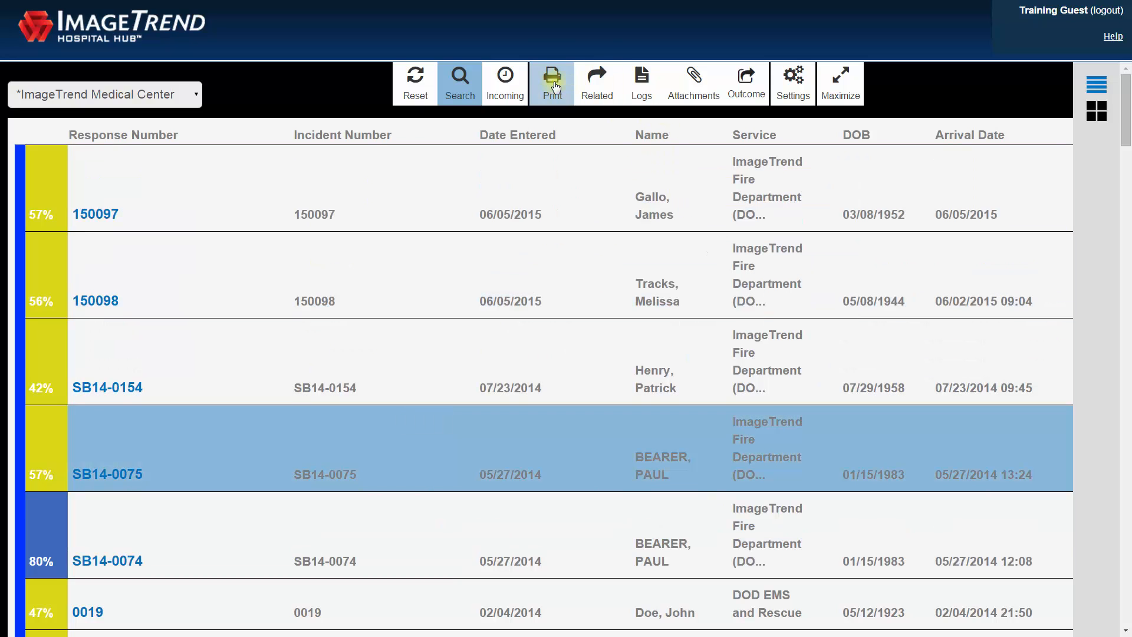
left_click(555, 86)
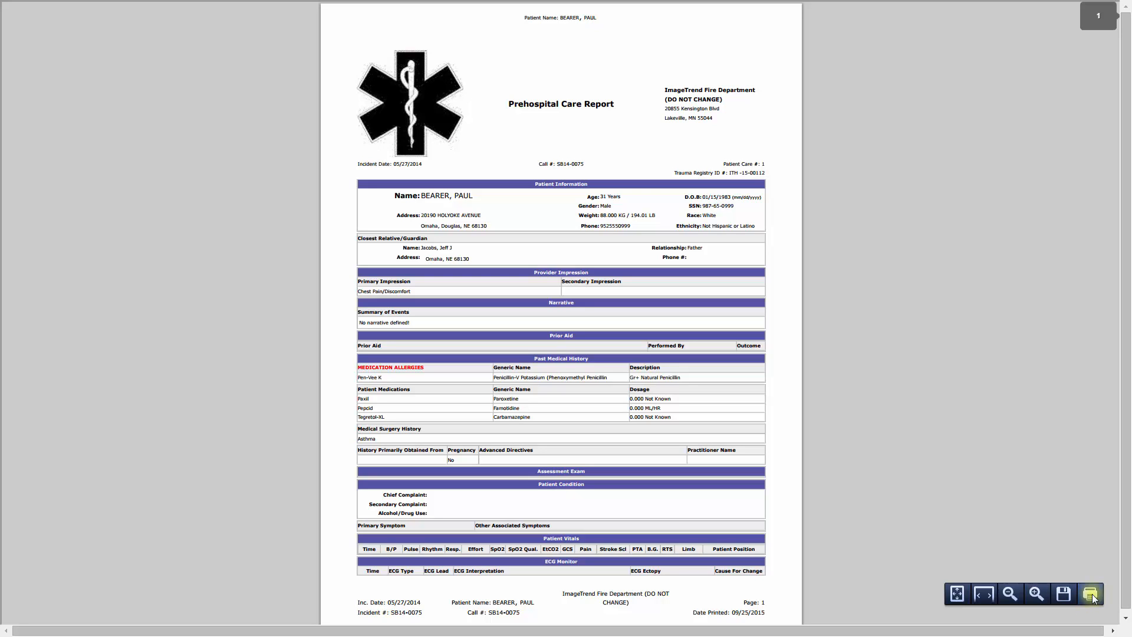
key("ctrl+w")
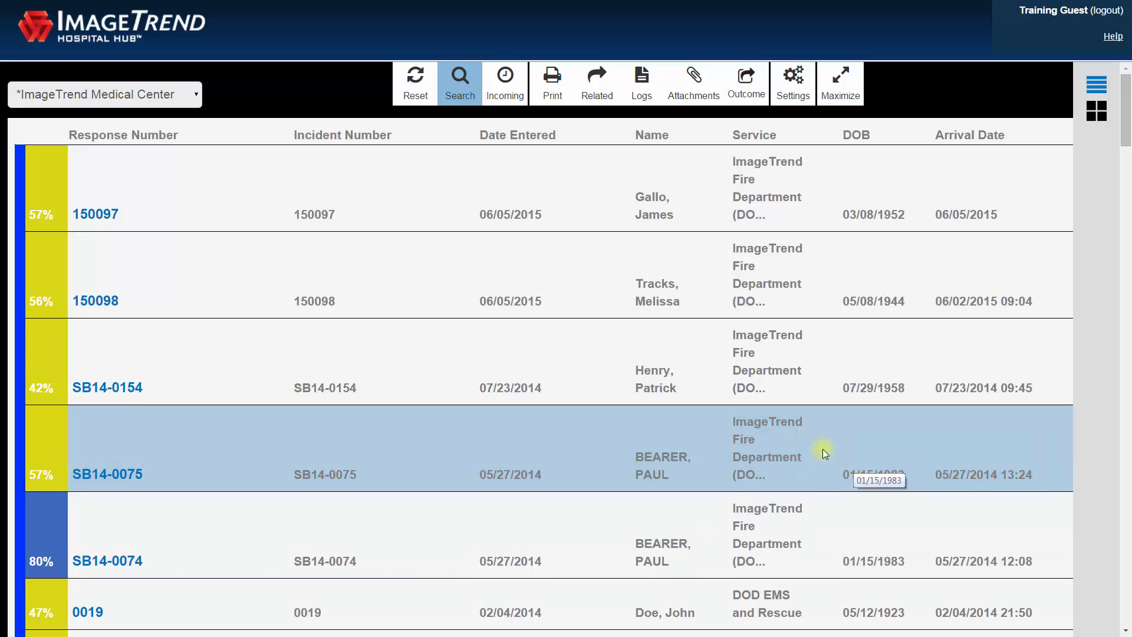
Step: View the related incidents for the fourth incident in the list and close the window
left_click(625, 421)
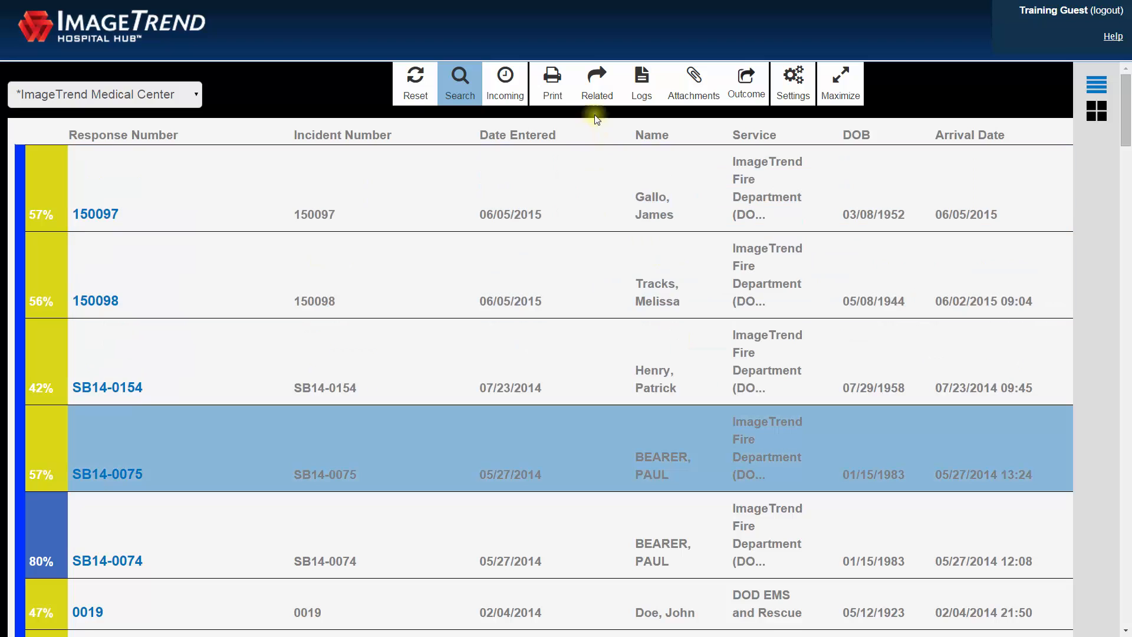
left_click(598, 99)
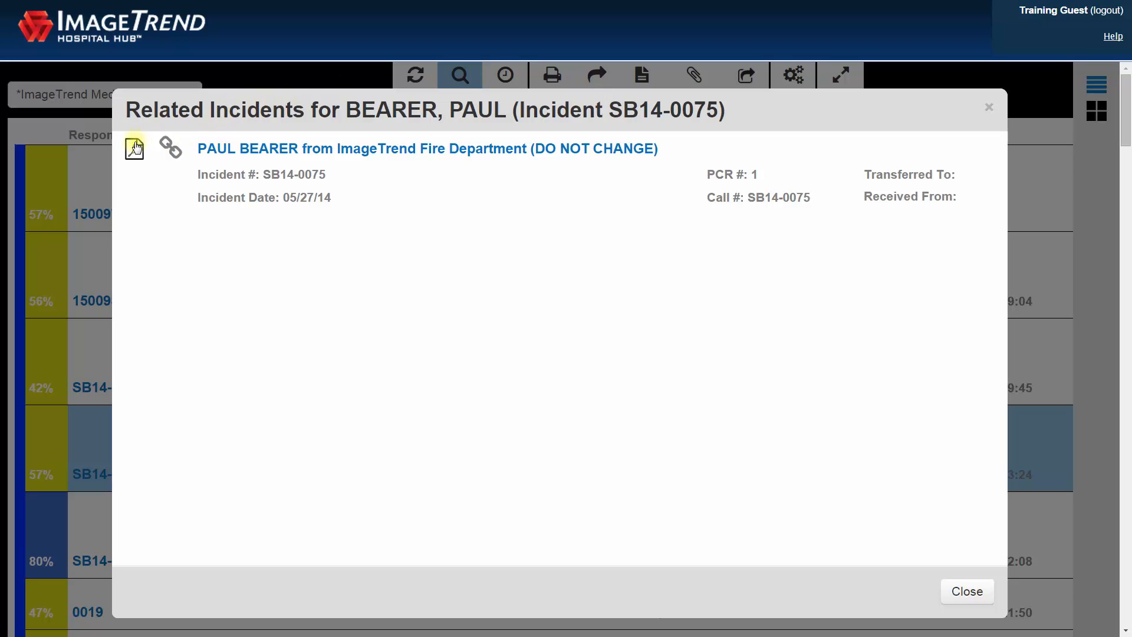
left_click(987, 108)
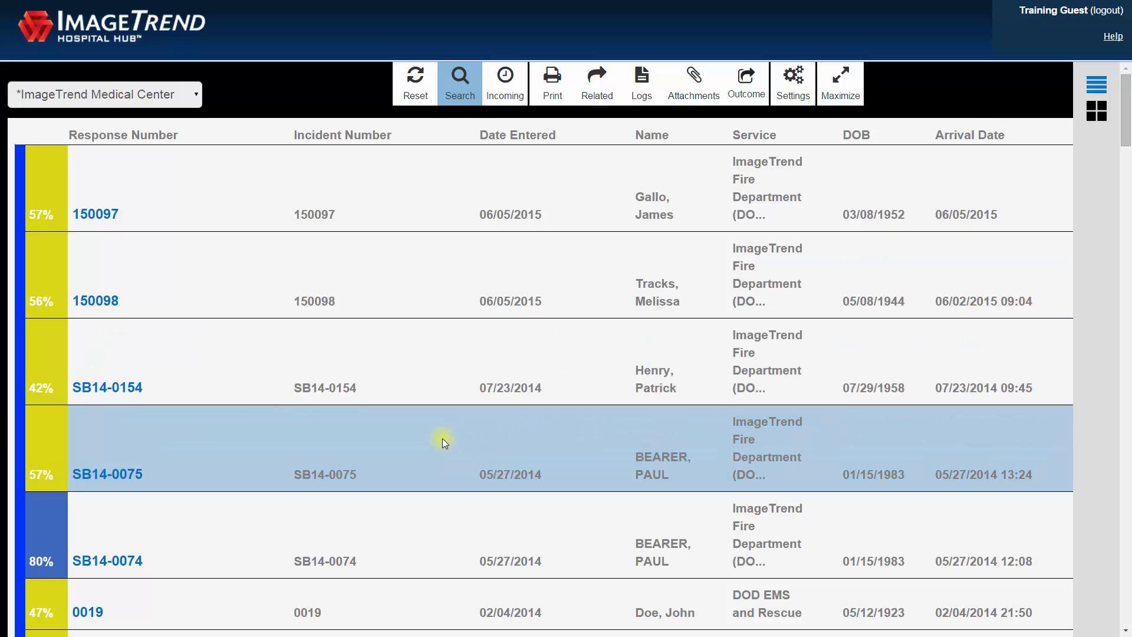
Step: In the fourth incident's outcome data, set Emergency Department Disposition to Admitted to Hospital Floor and Hospital Disposition to Discharged
left_click(594, 459)
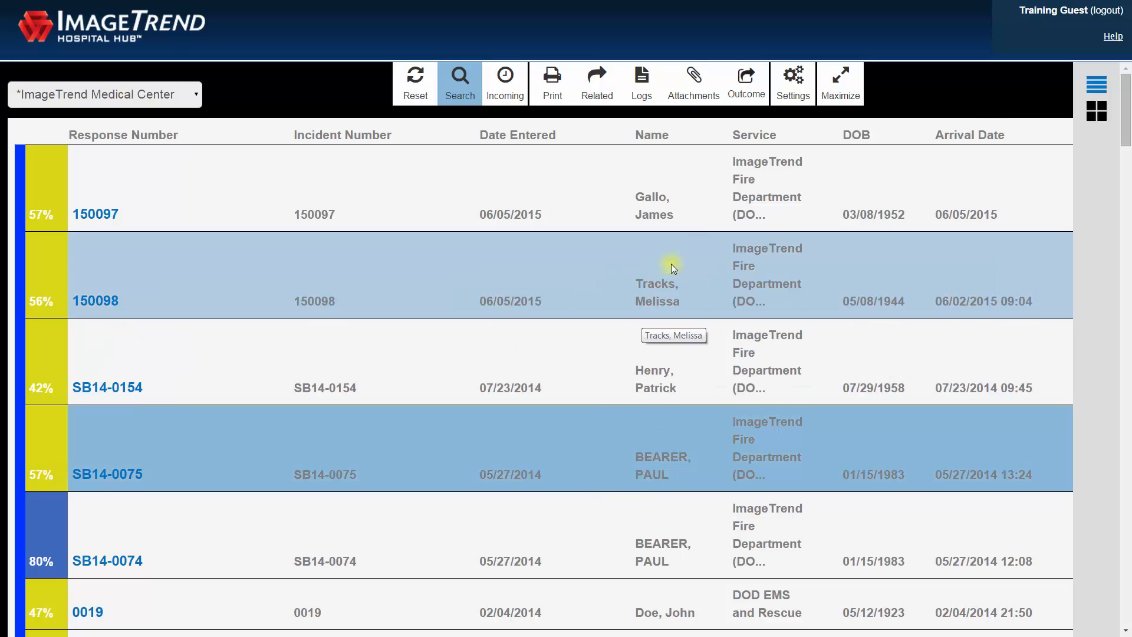
left_click(748, 85)
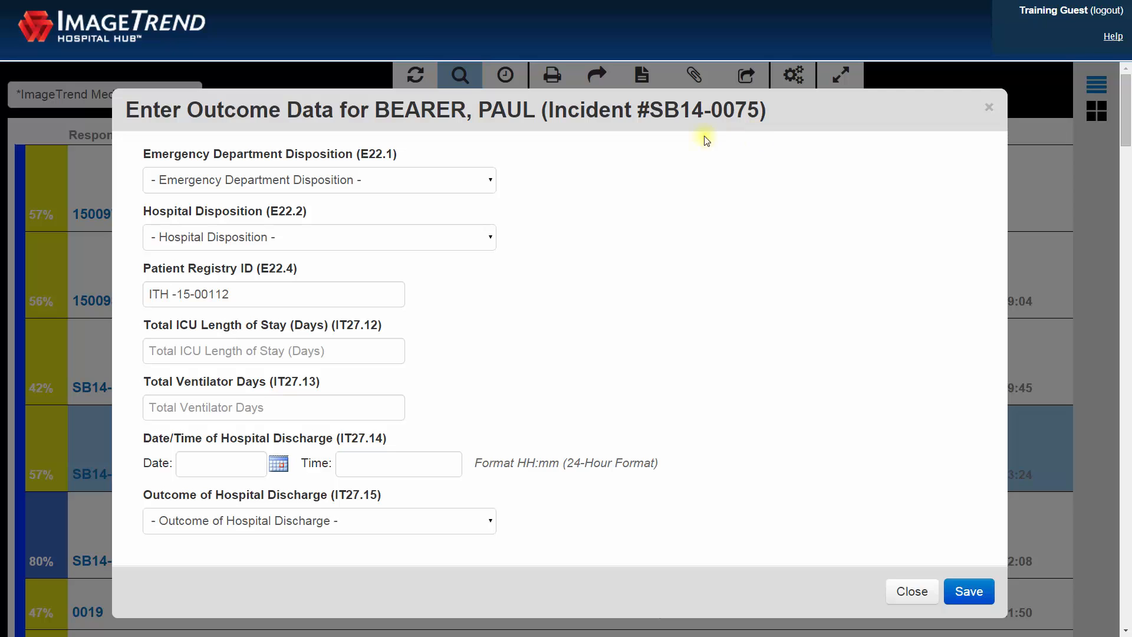
left_click(477, 182)
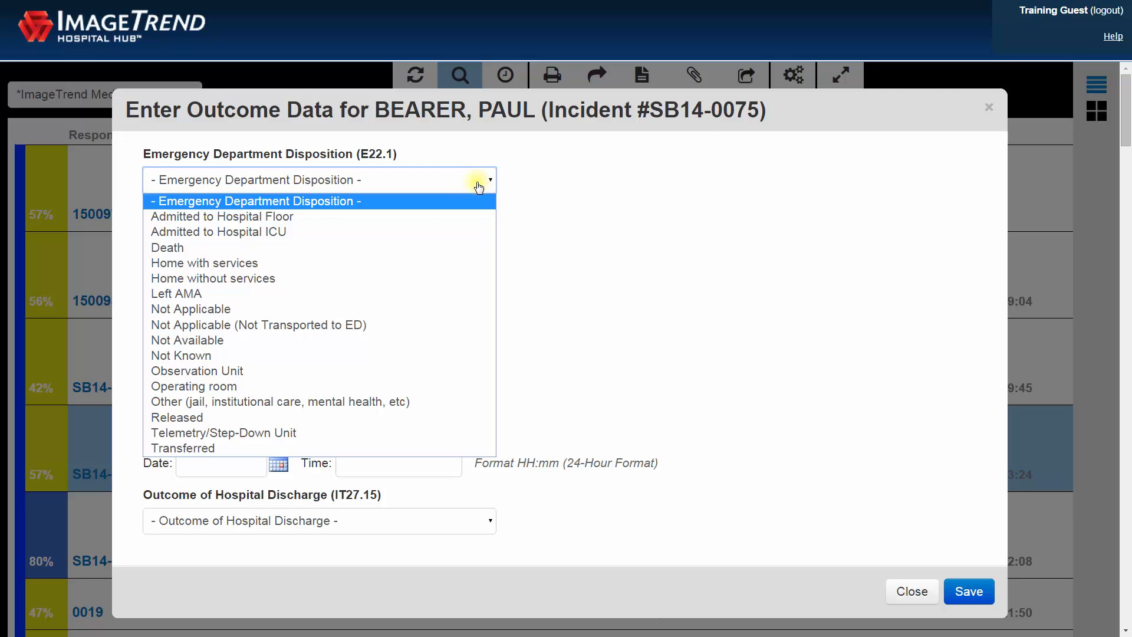
left_click(473, 218)
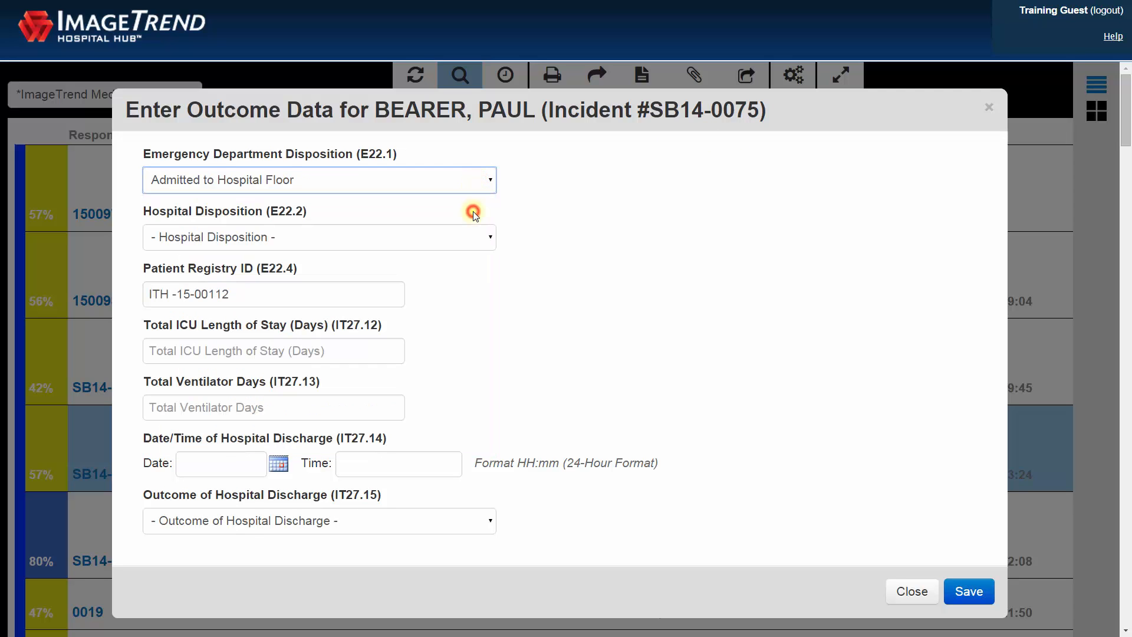
left_click(479, 237)
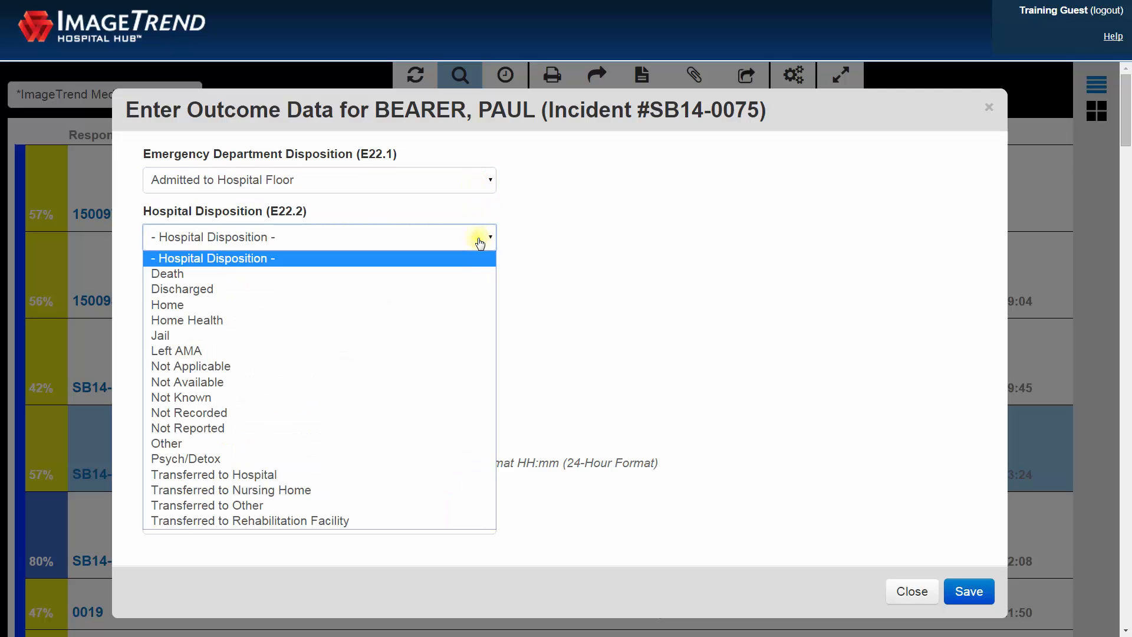
left_click(461, 285)
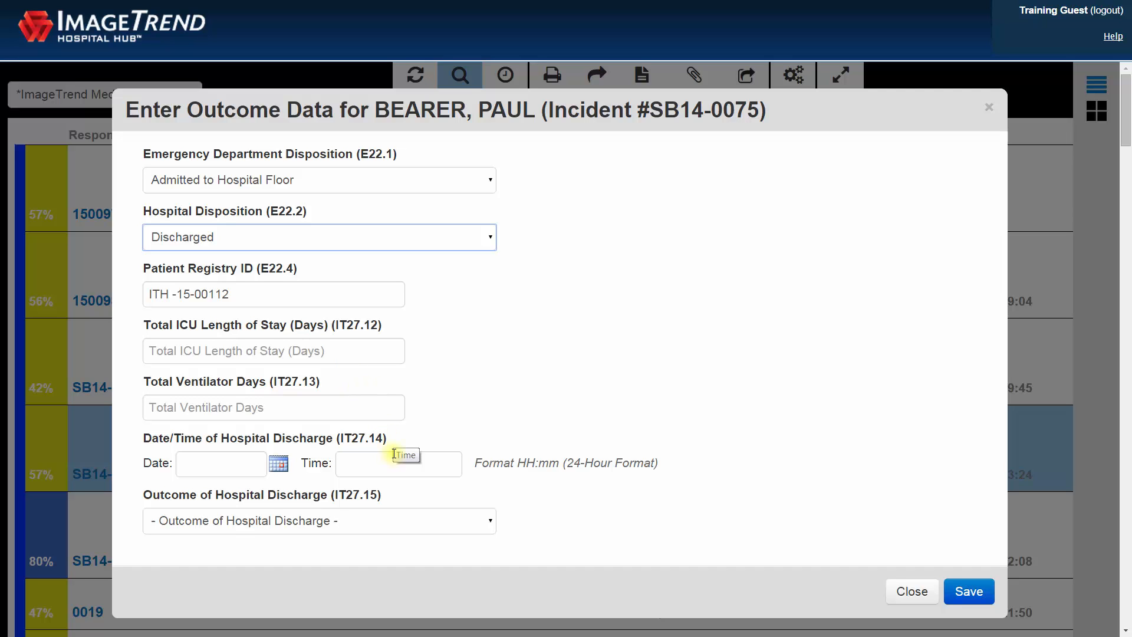
Step: Set the Outcome of Hospital Discharge to No Symptoms At All, save the outcome data, and close the window
left_click(466, 522)
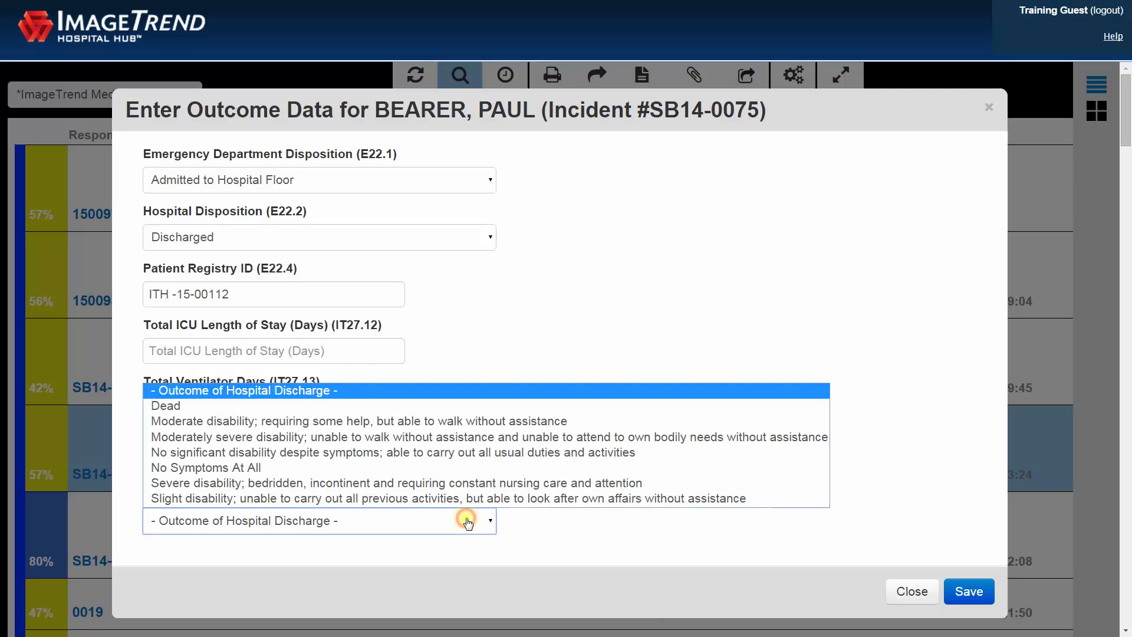
left_click(447, 468)
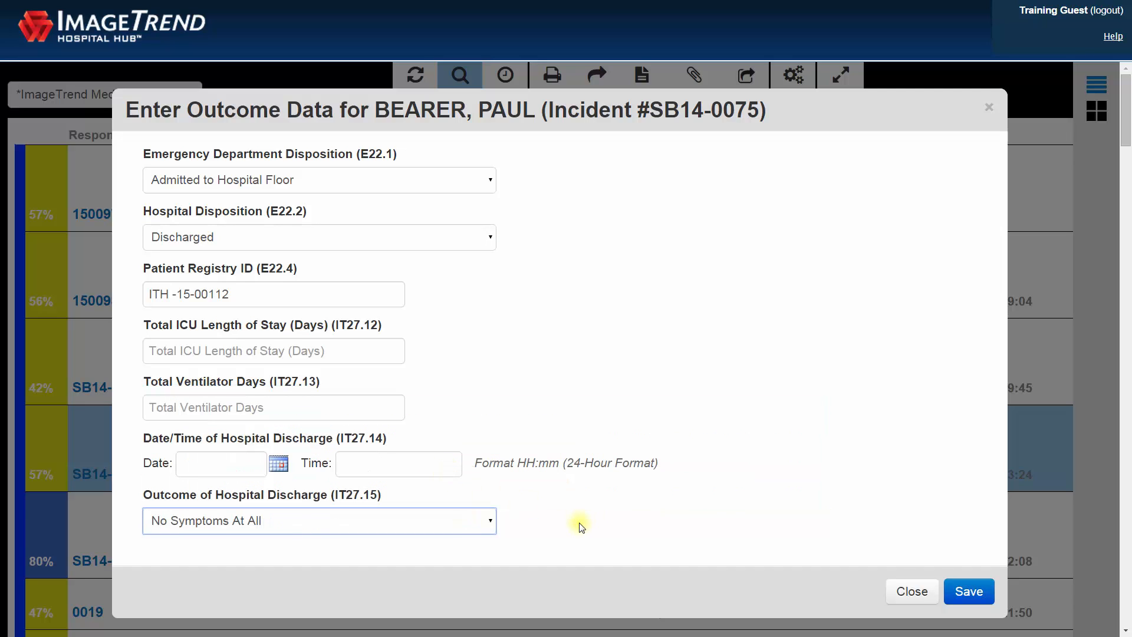
left_click(965, 593)
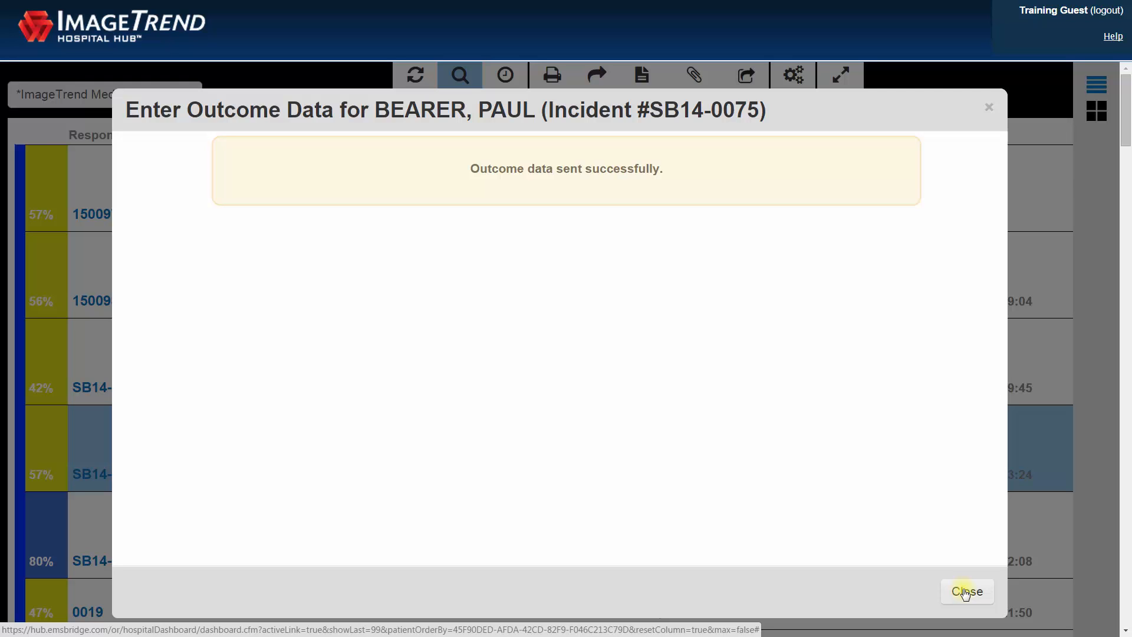
left_click(966, 591)
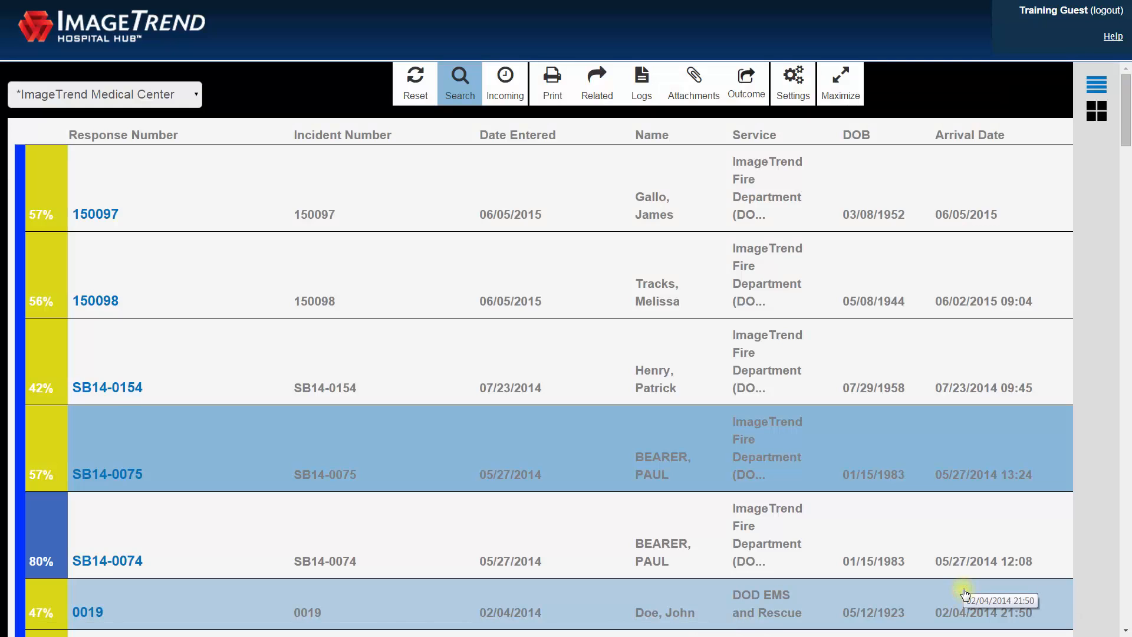